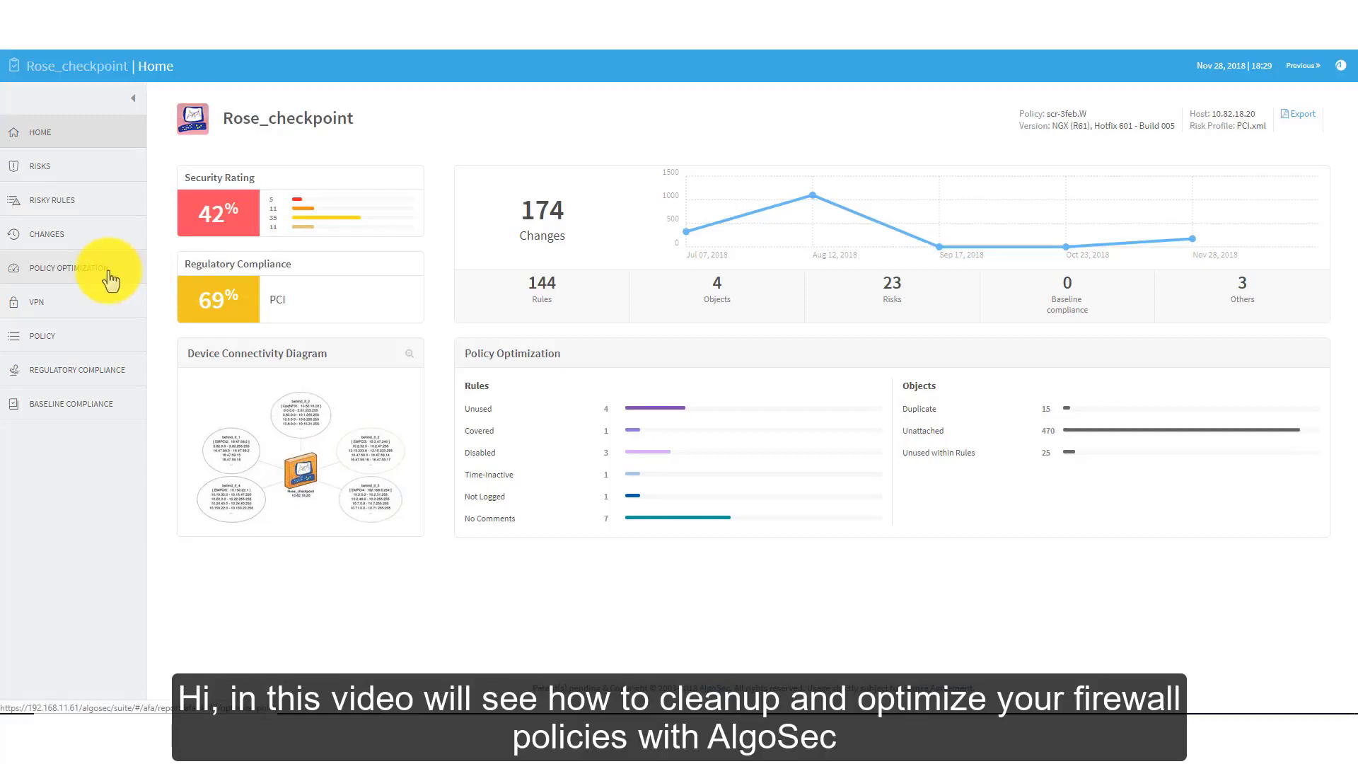
- Open the Policy Optimization report for the Rose_checkpoint device from the sidebar
left_click(111, 278)
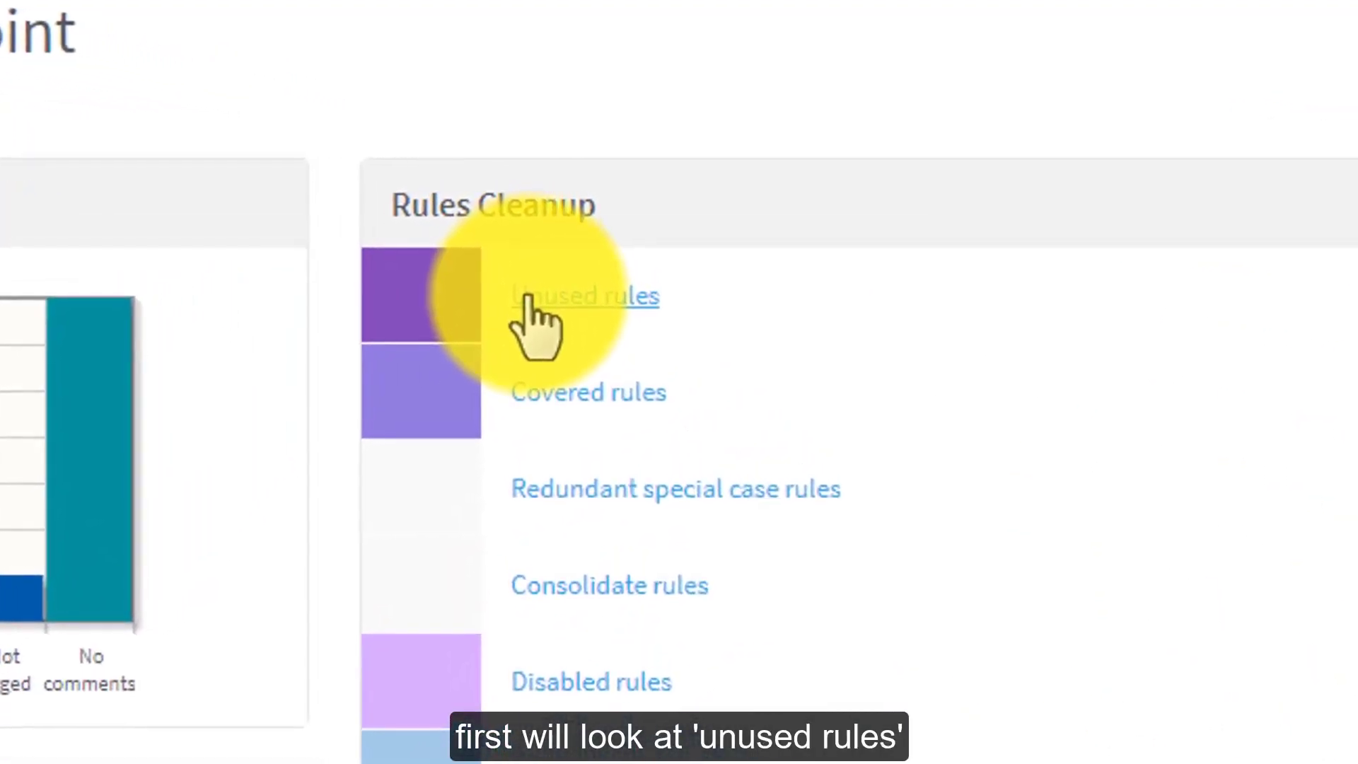
- Check unused rules 6, 21, 24 and 41 for disabling in the Unused rules list
left_click(527, 300)
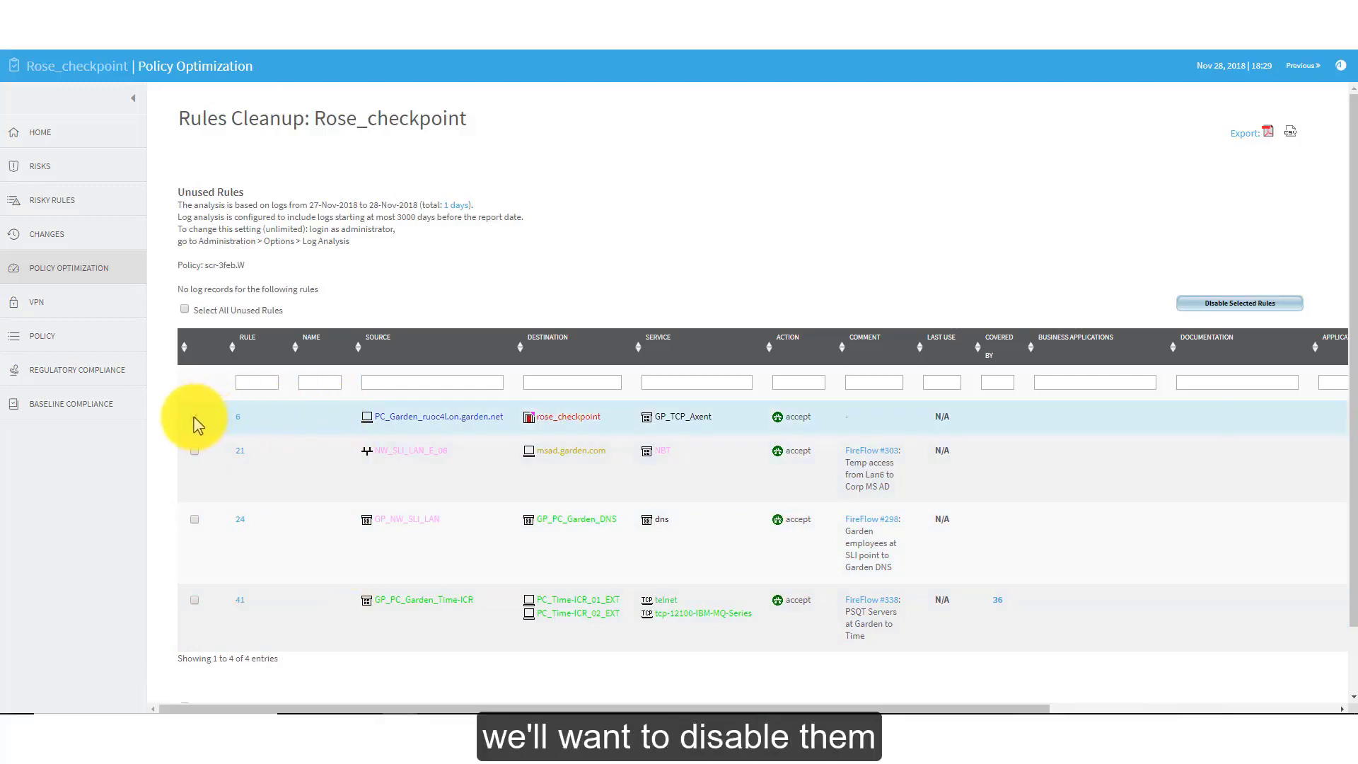
left_click(194, 417)
left_click(193, 451)
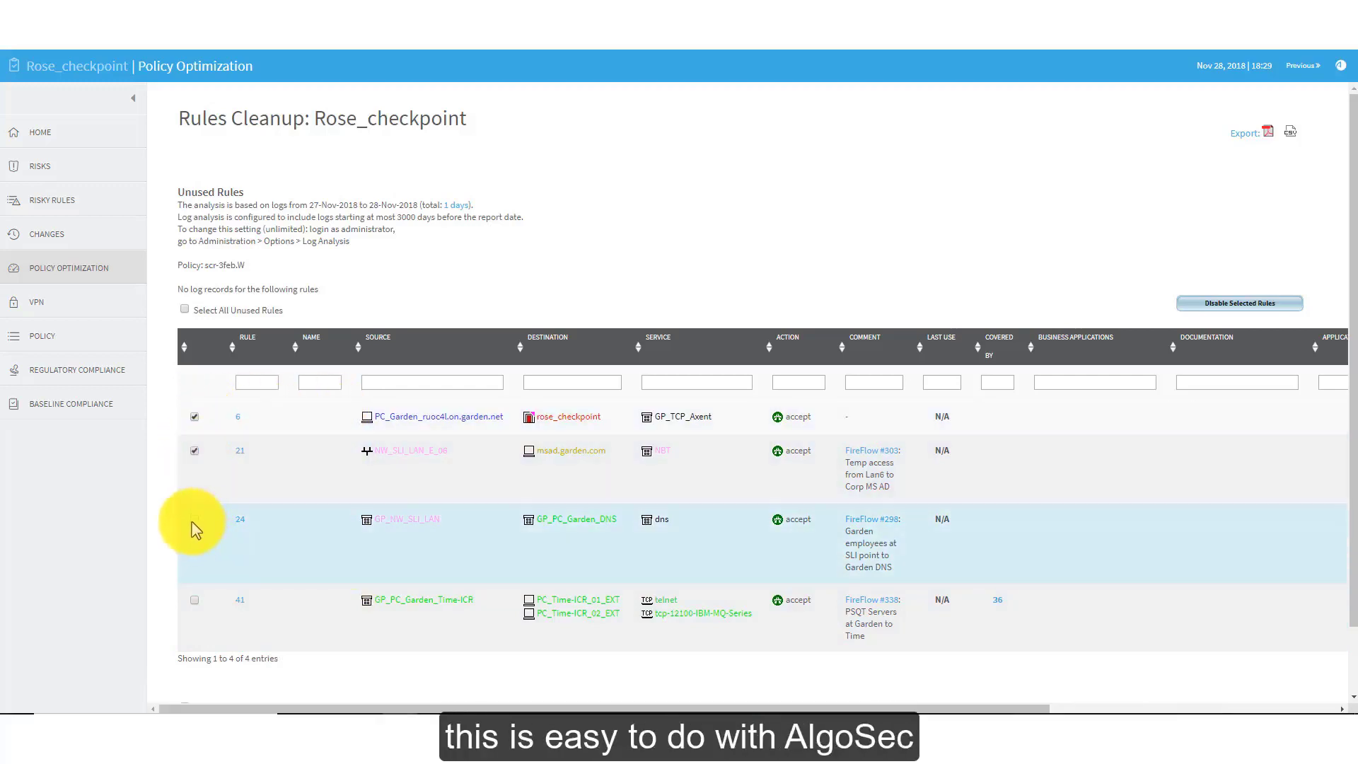
left_click(194, 520)
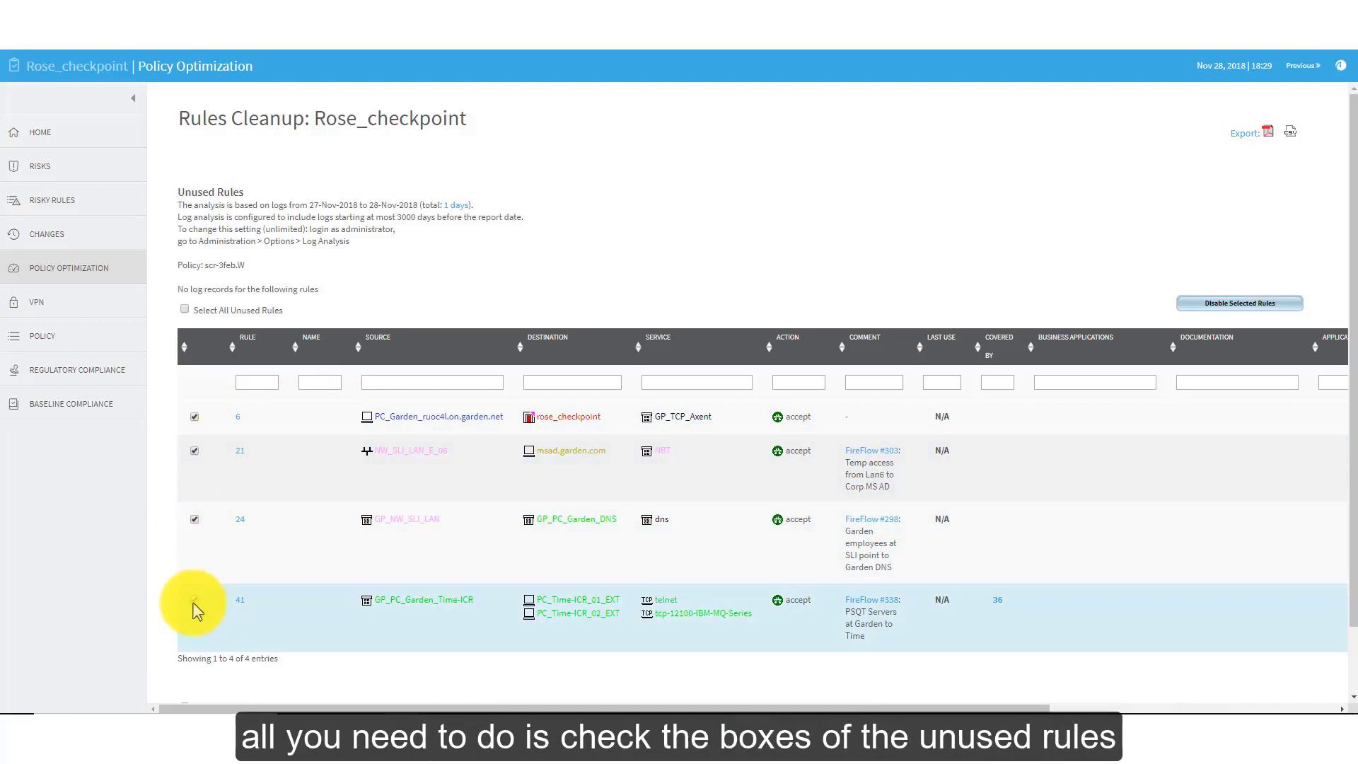
left_click(194, 601)
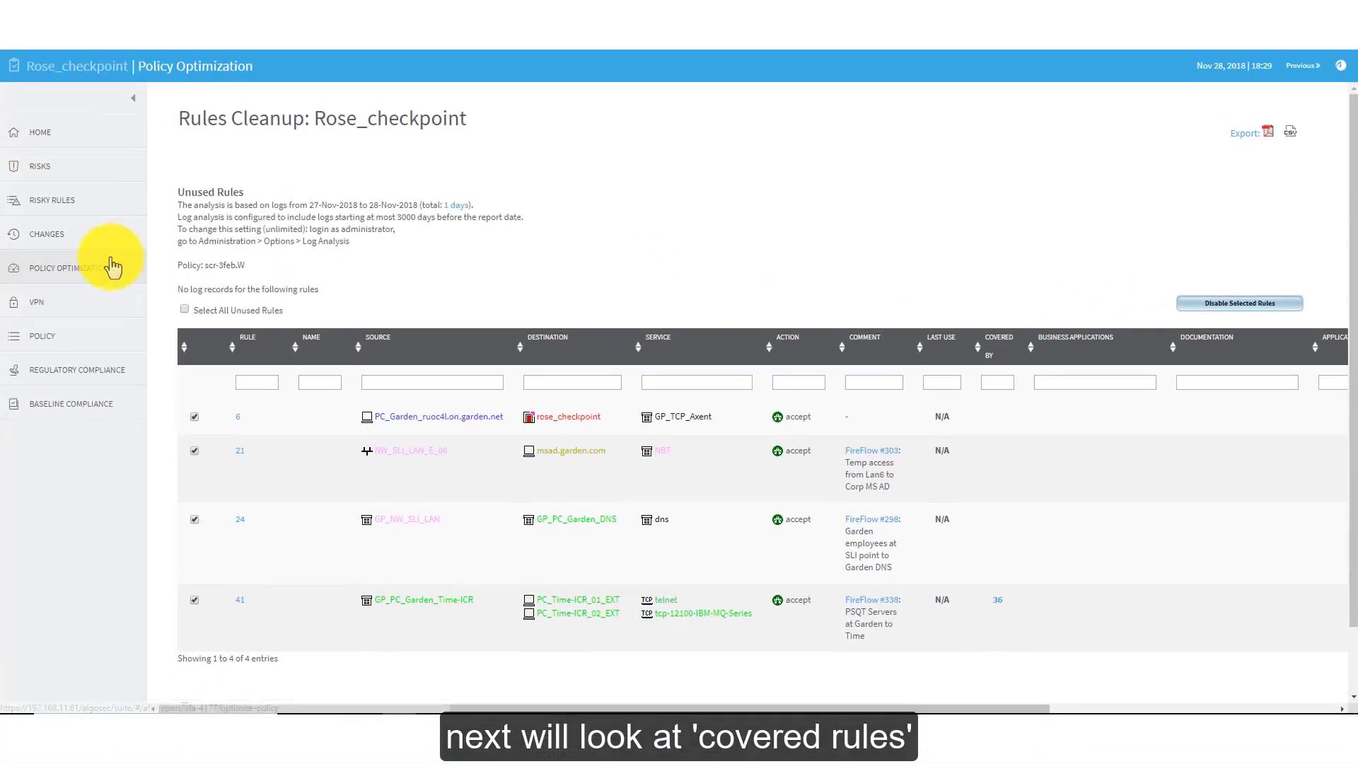
- From the optimization overview, check covered rule 41 (covered by rule 36) for disabling
left_click(112, 266)
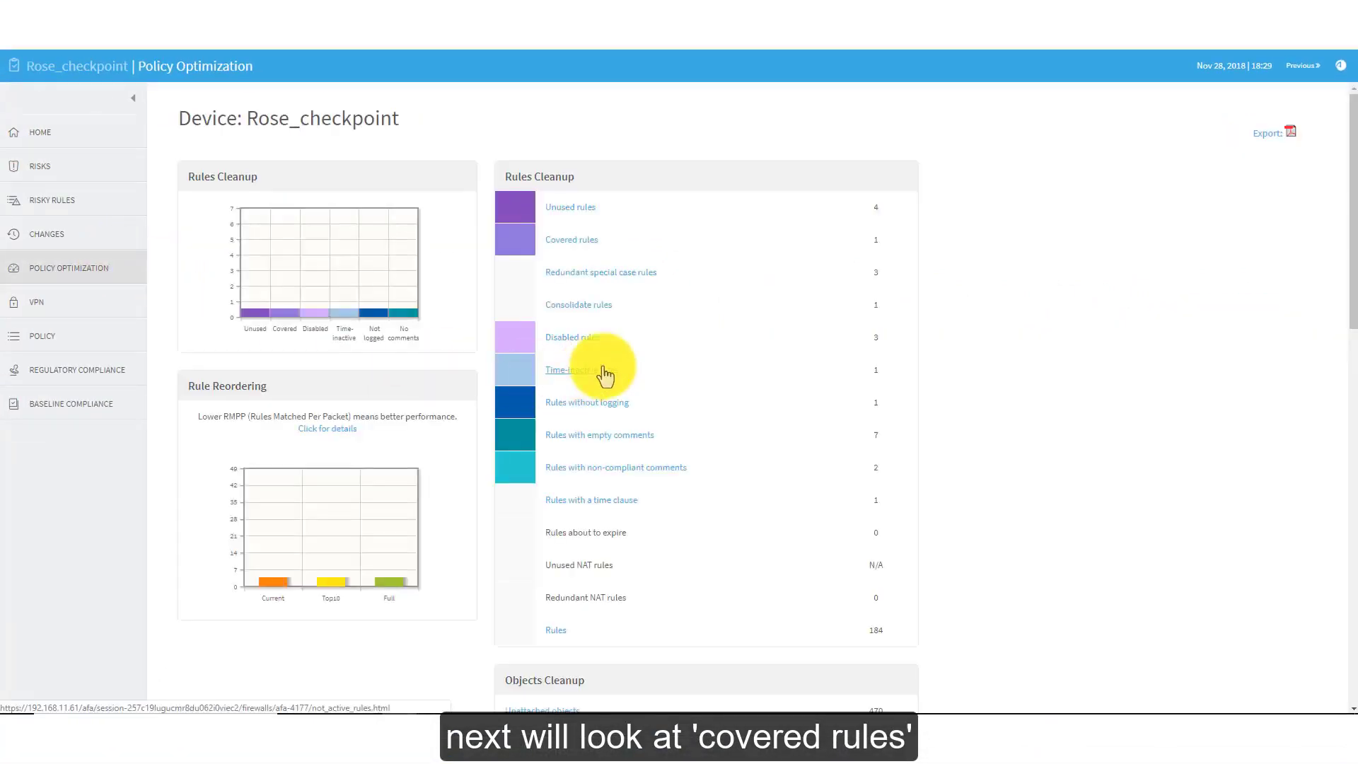
left_click(561, 241)
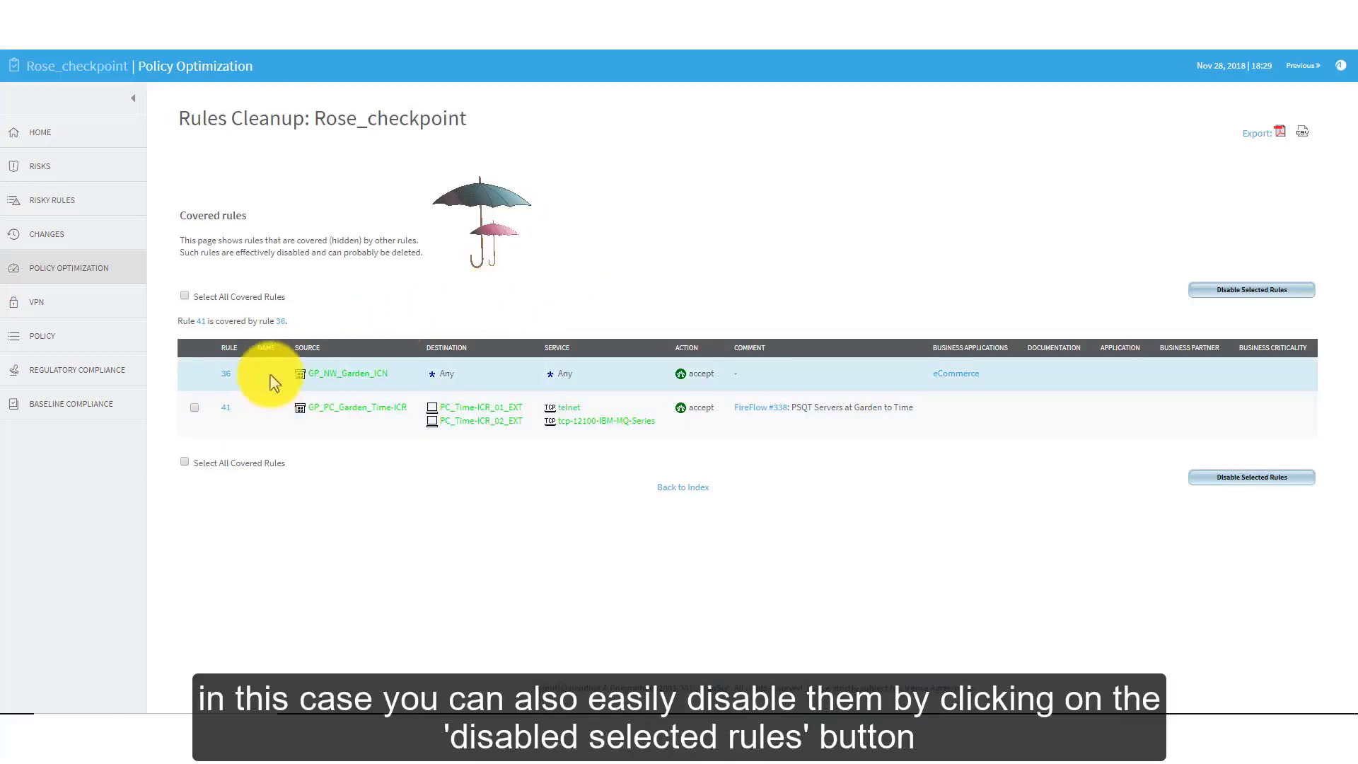
left_click(195, 408)
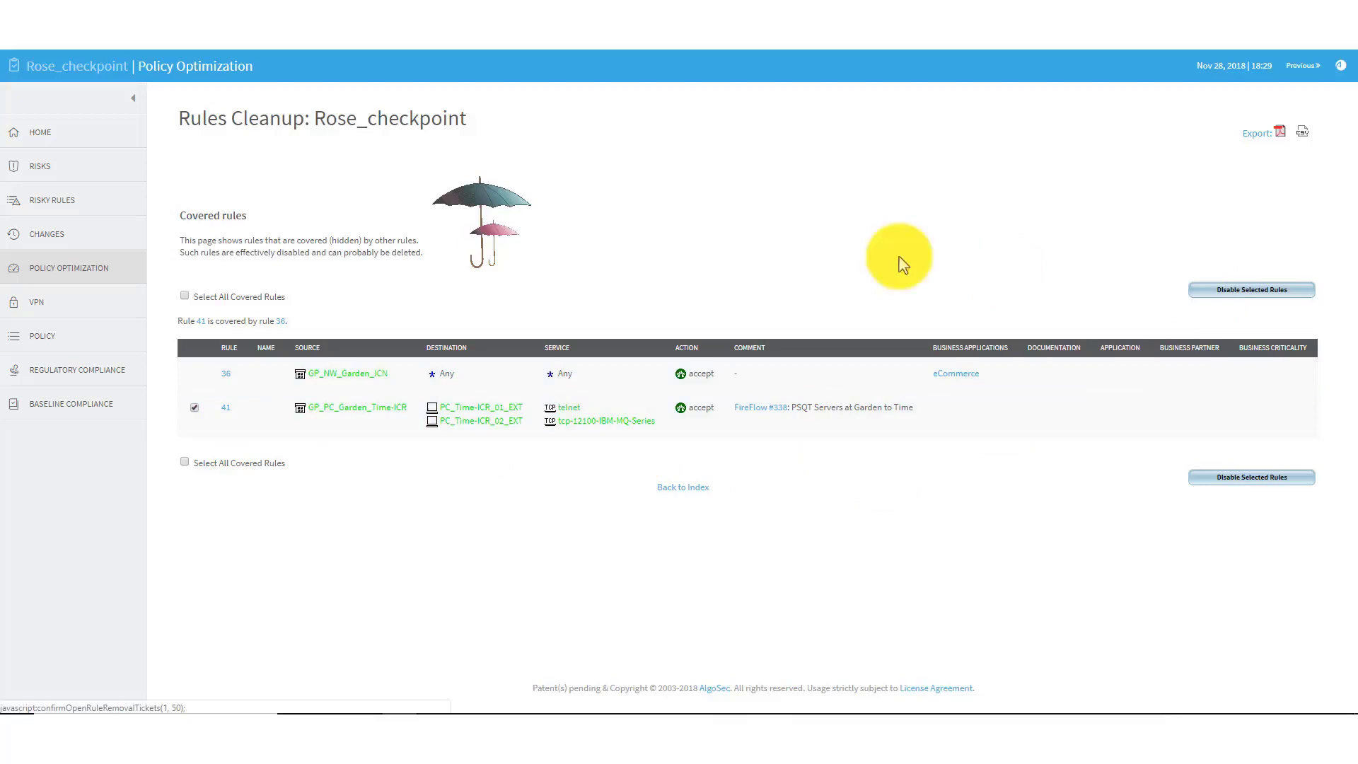
left_click(69, 268)
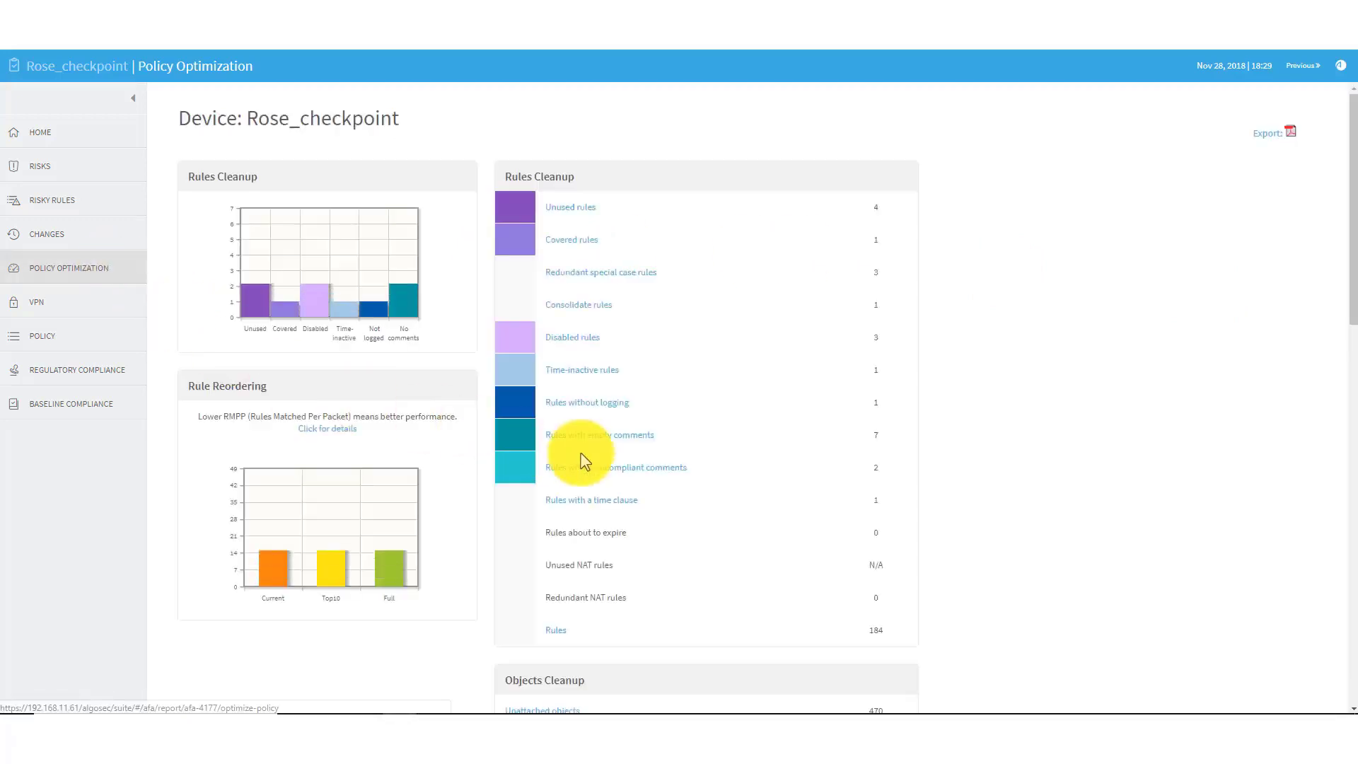
scroll(581, 461, "down", 1)
scroll(581, 460, "down", 2)
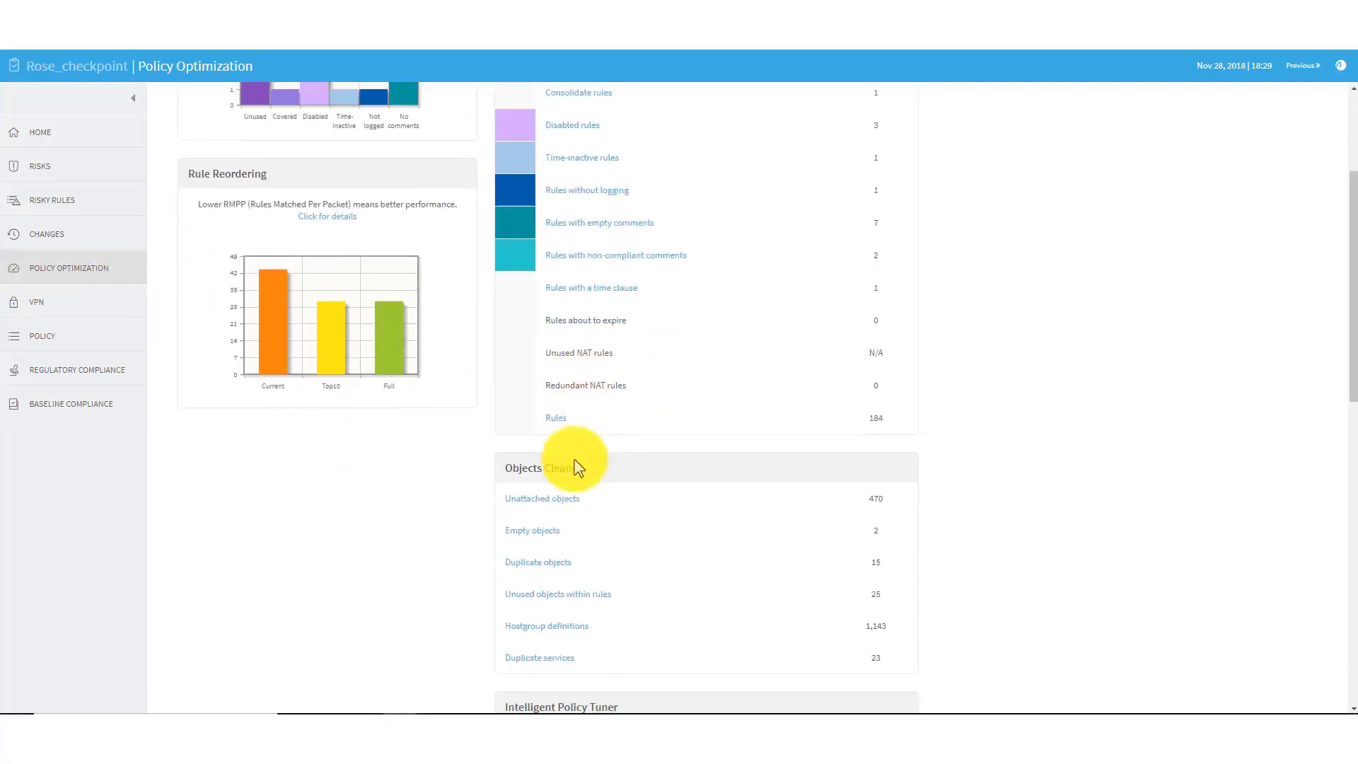
left_click(547, 562)
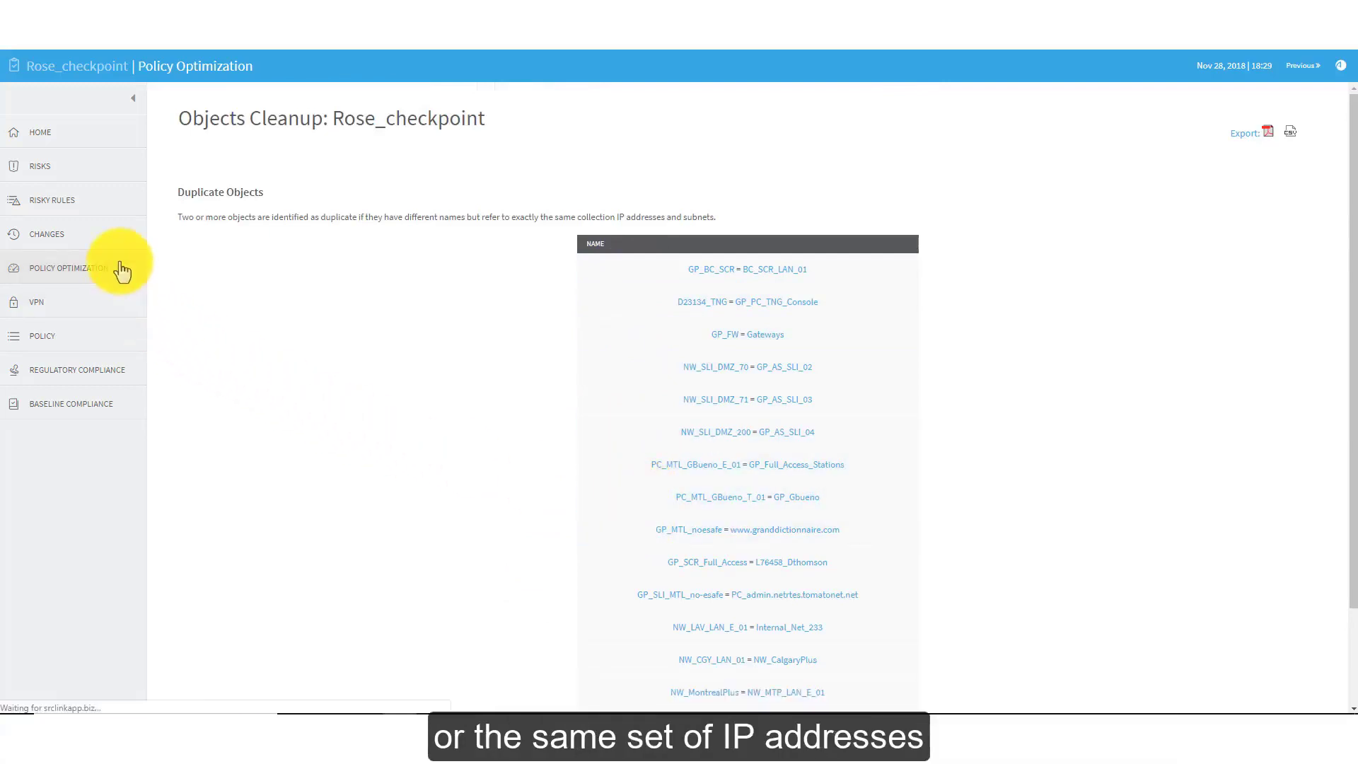
left_click(122, 269)
scroll(626, 407, "down", 5)
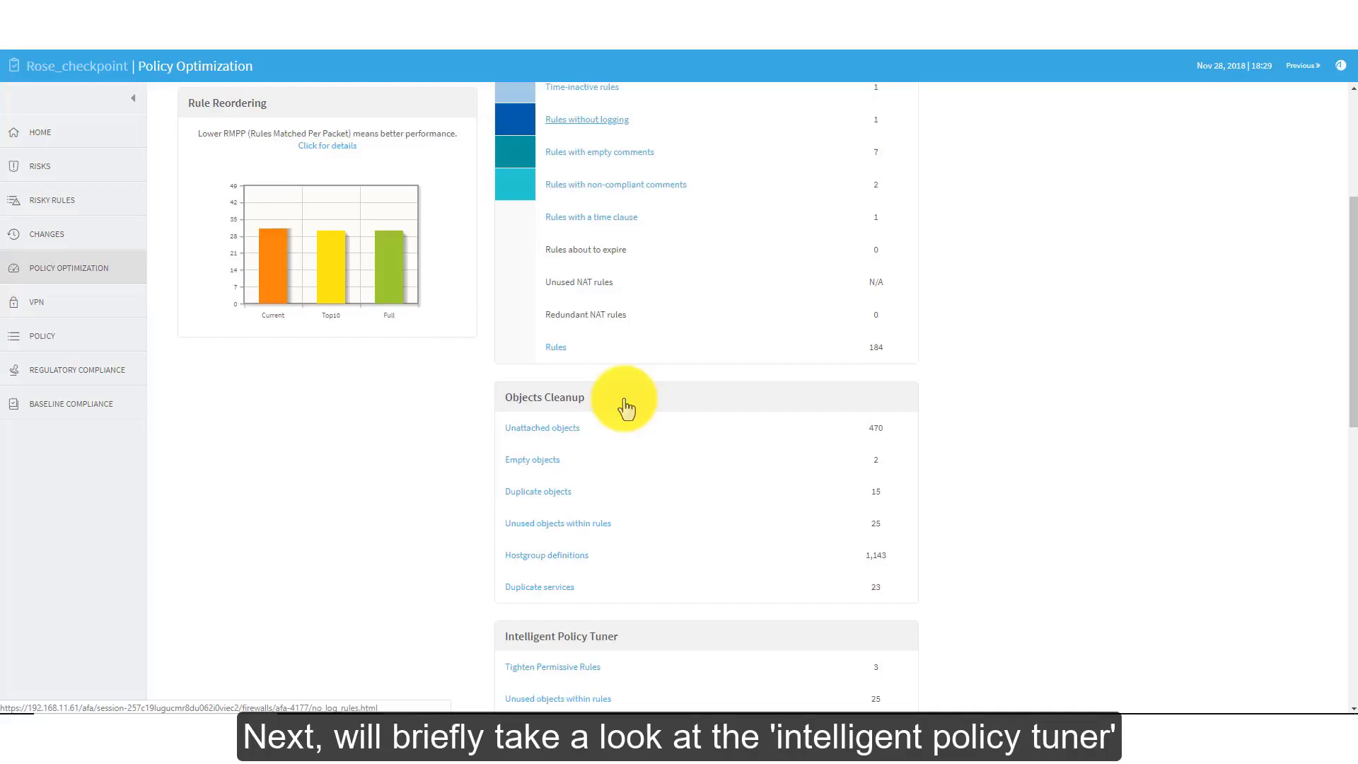
scroll(626, 407, "down", 3)
scroll(626, 407, "down", 2)
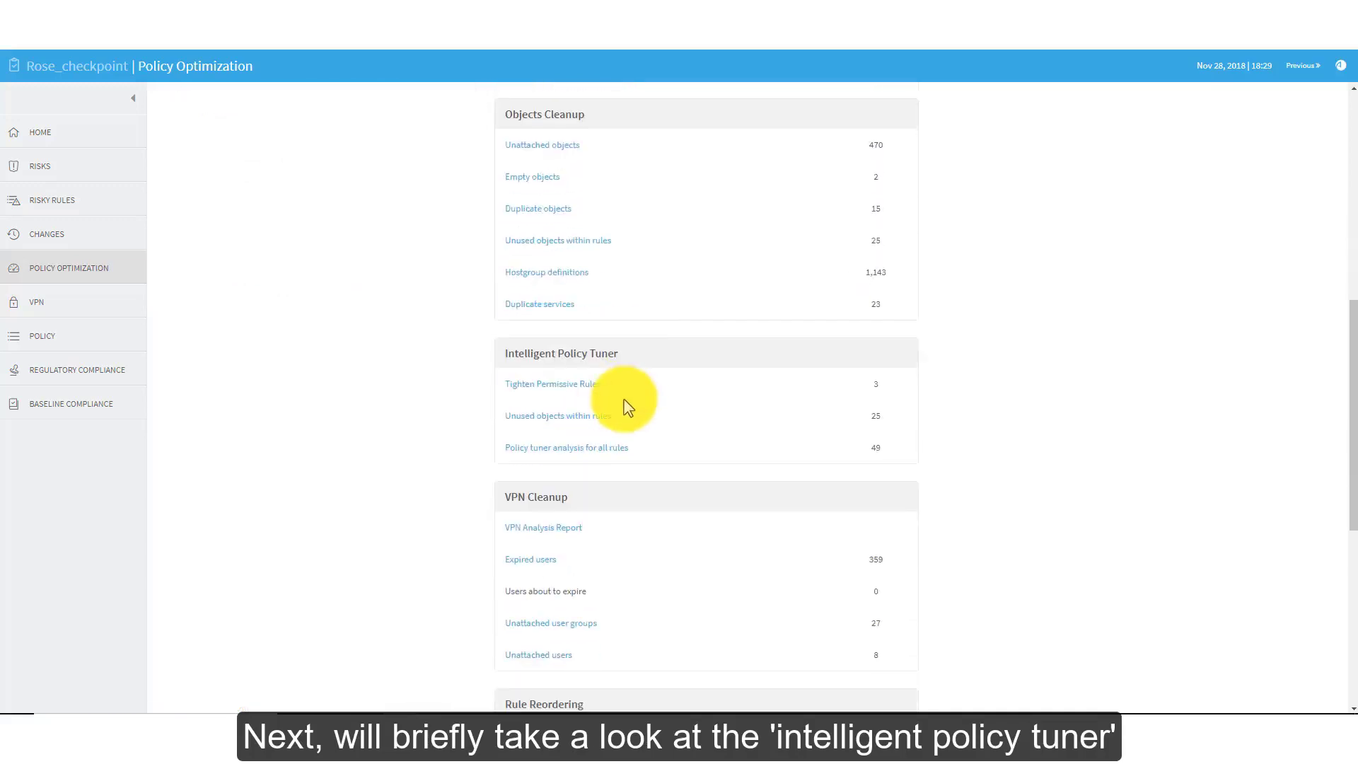
left_click(578, 388)
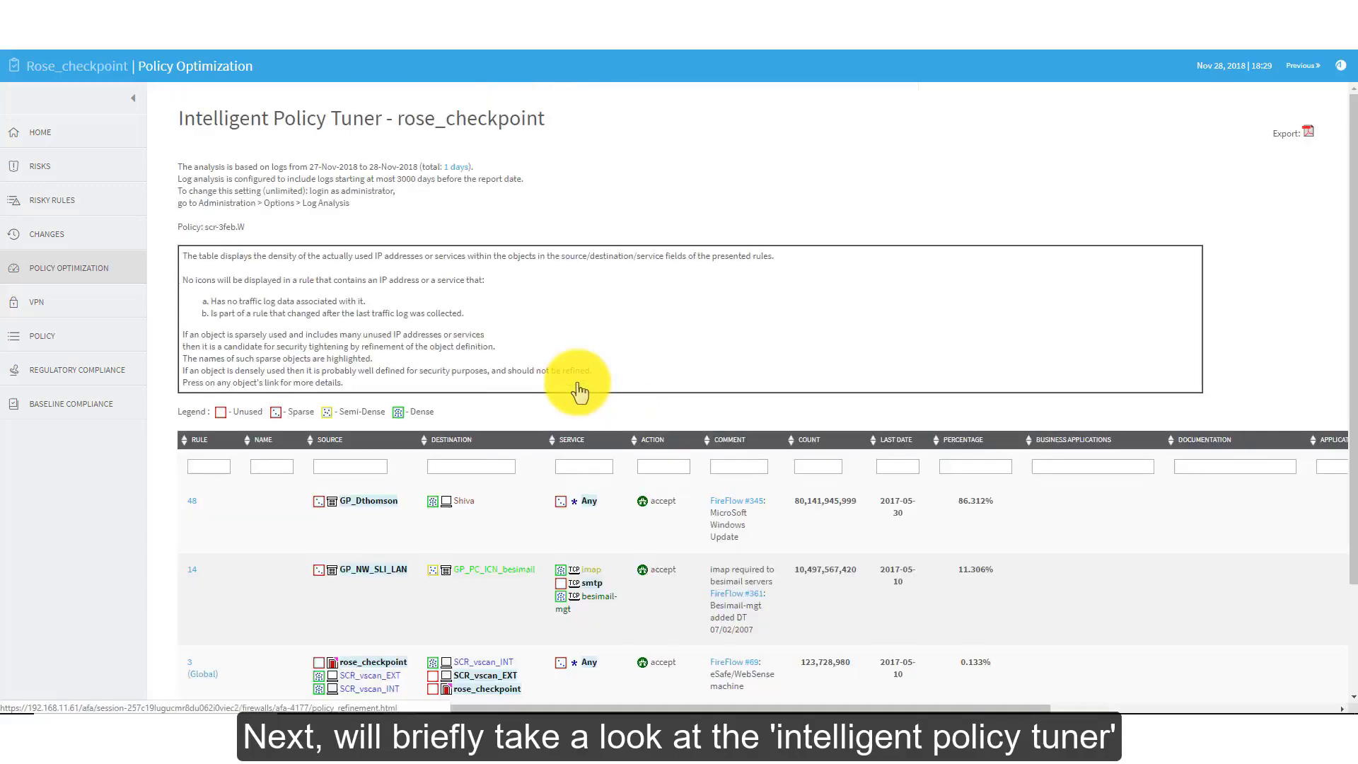
scroll(425, 446, "down", 3)
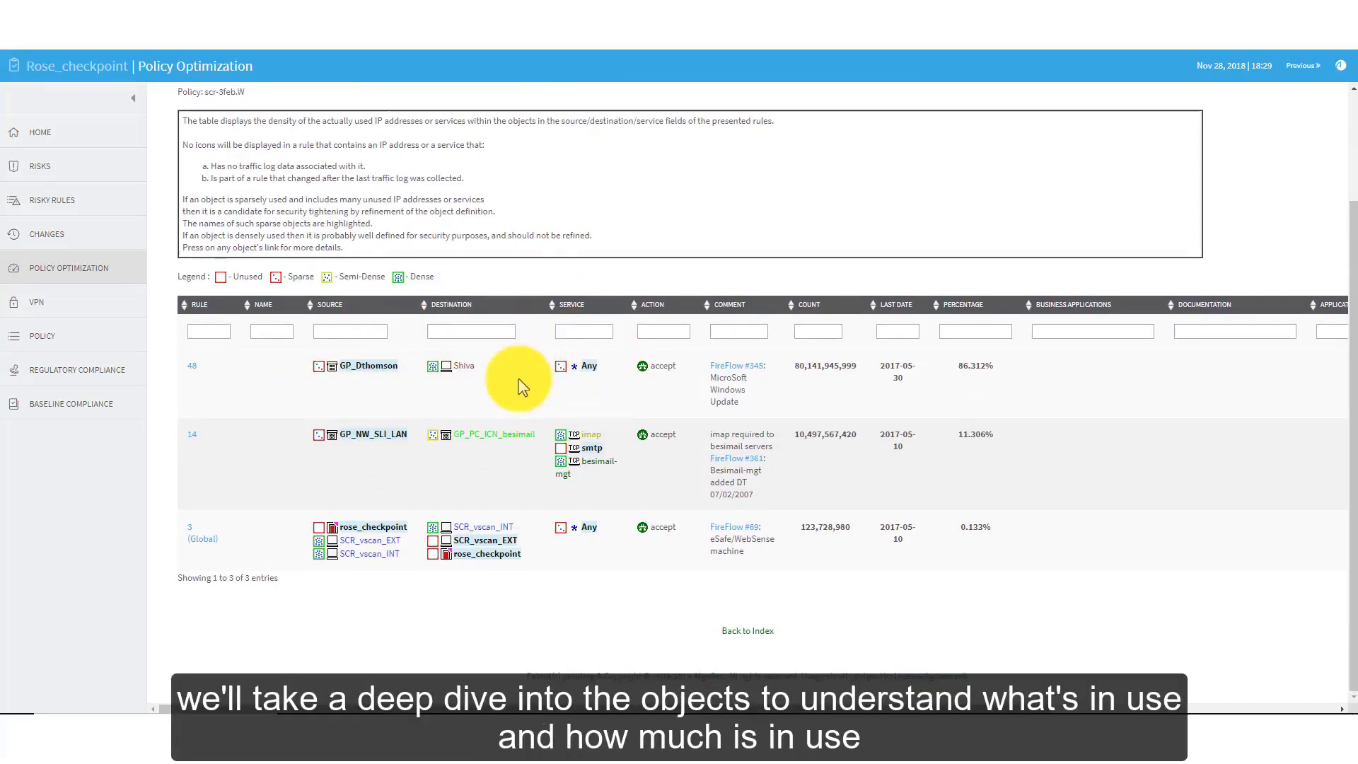
left_click(590, 373)
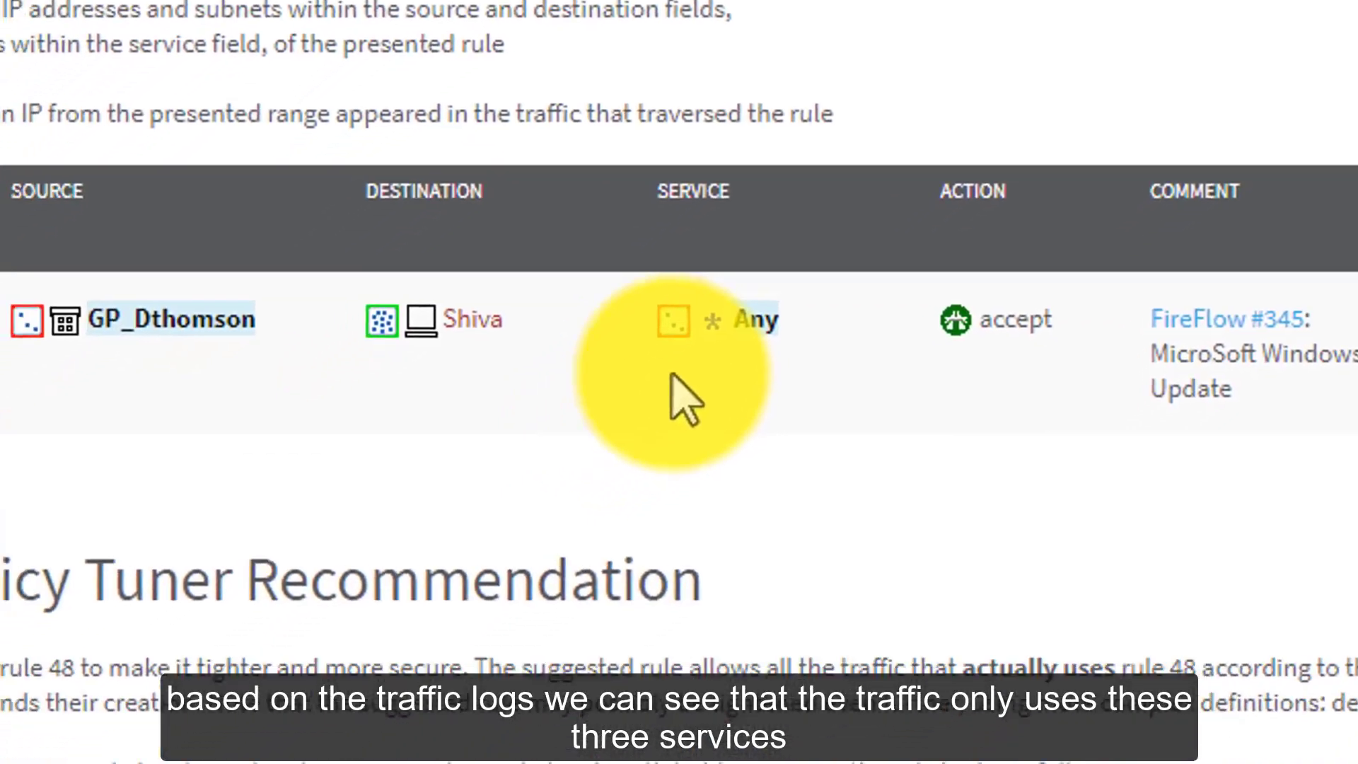
scroll(601, 464, "down", 5)
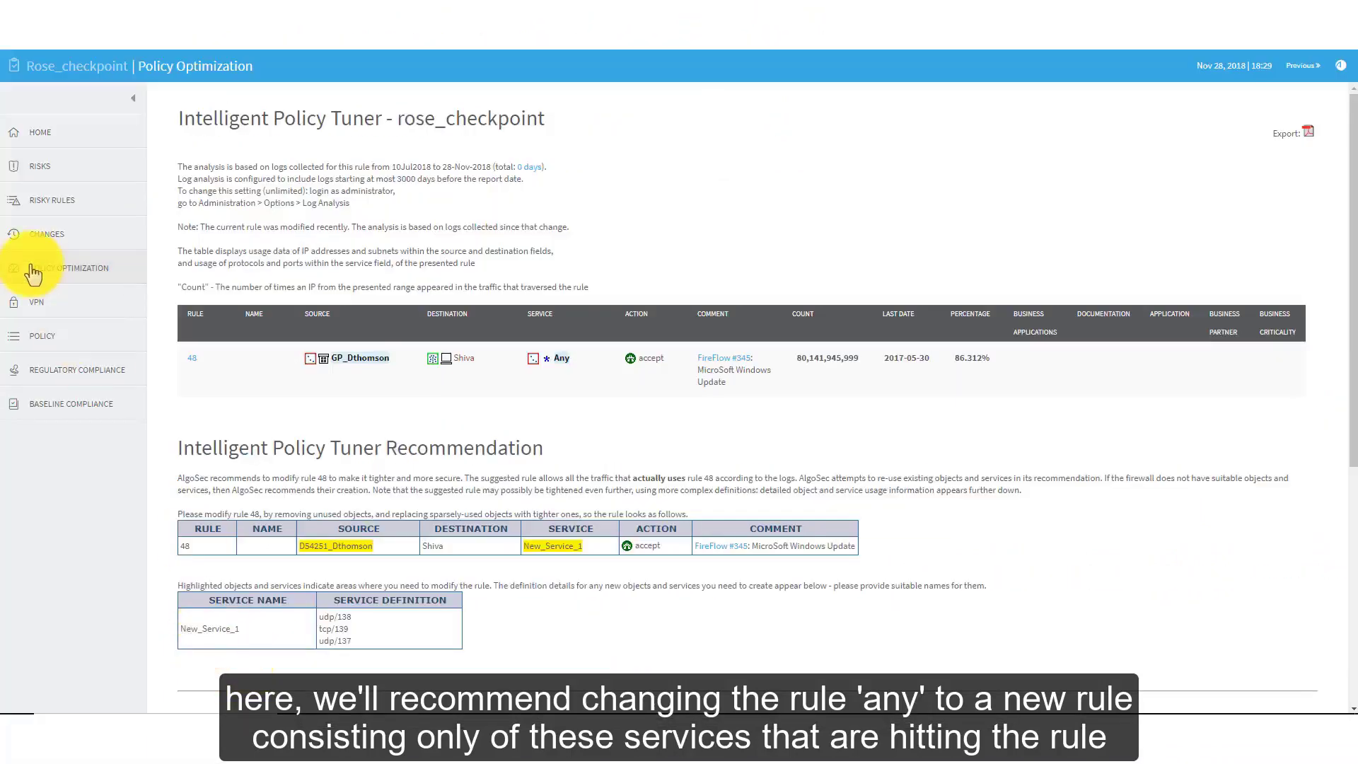
- Review the Top 10 reordering report (rule 48 before 33, 29% gain), then return home
left_click(37, 278)
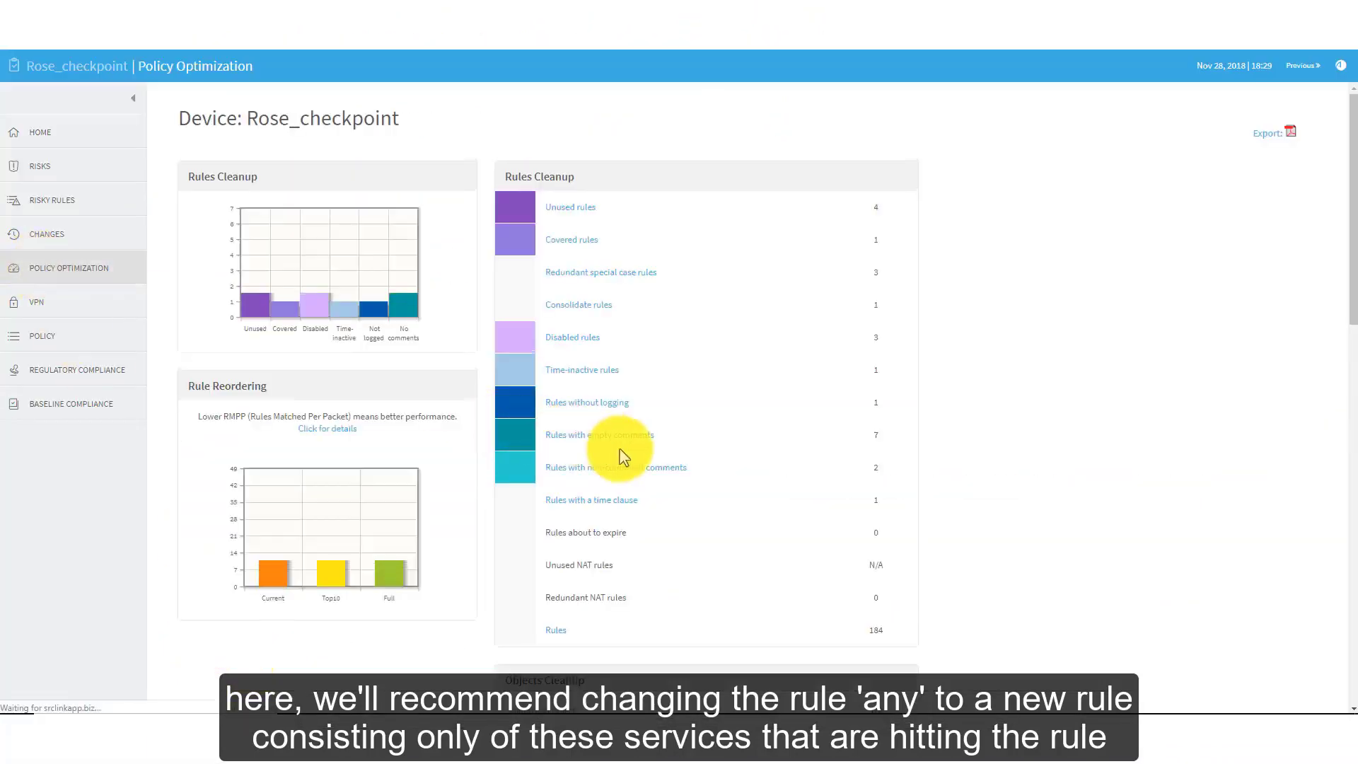
scroll(621, 455, "down", 5)
scroll(623, 455, "down", 4)
scroll(623, 454, "down", 3)
scroll(616, 467, "down", 2)
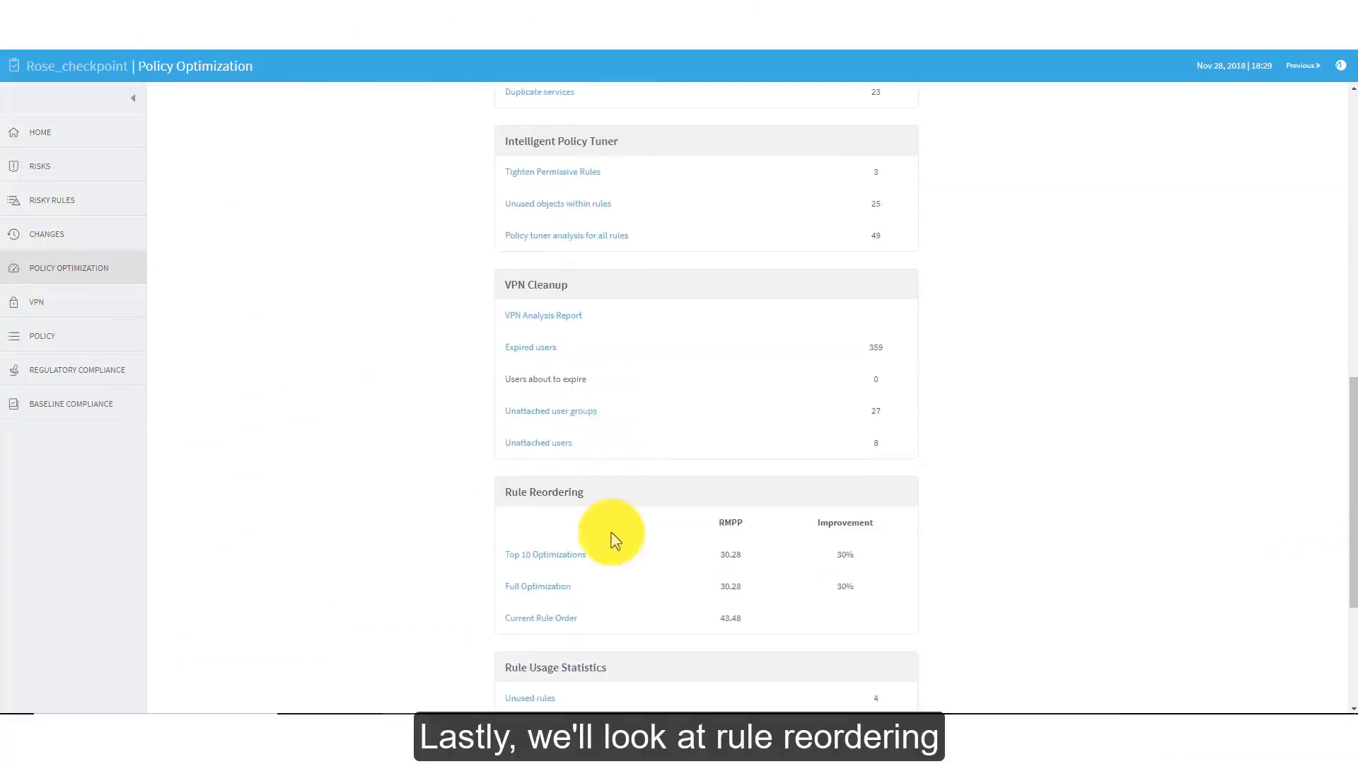
left_click(547, 554)
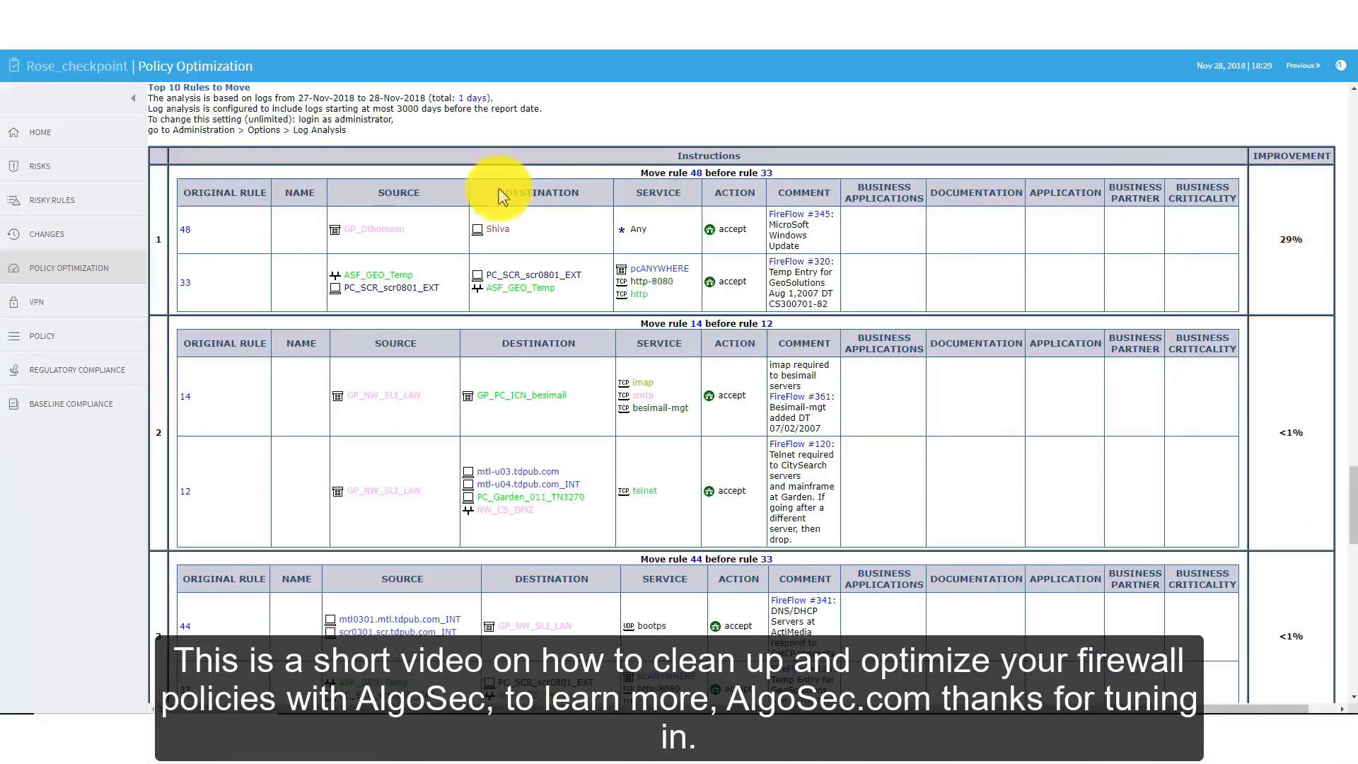
left_click(117, 133)
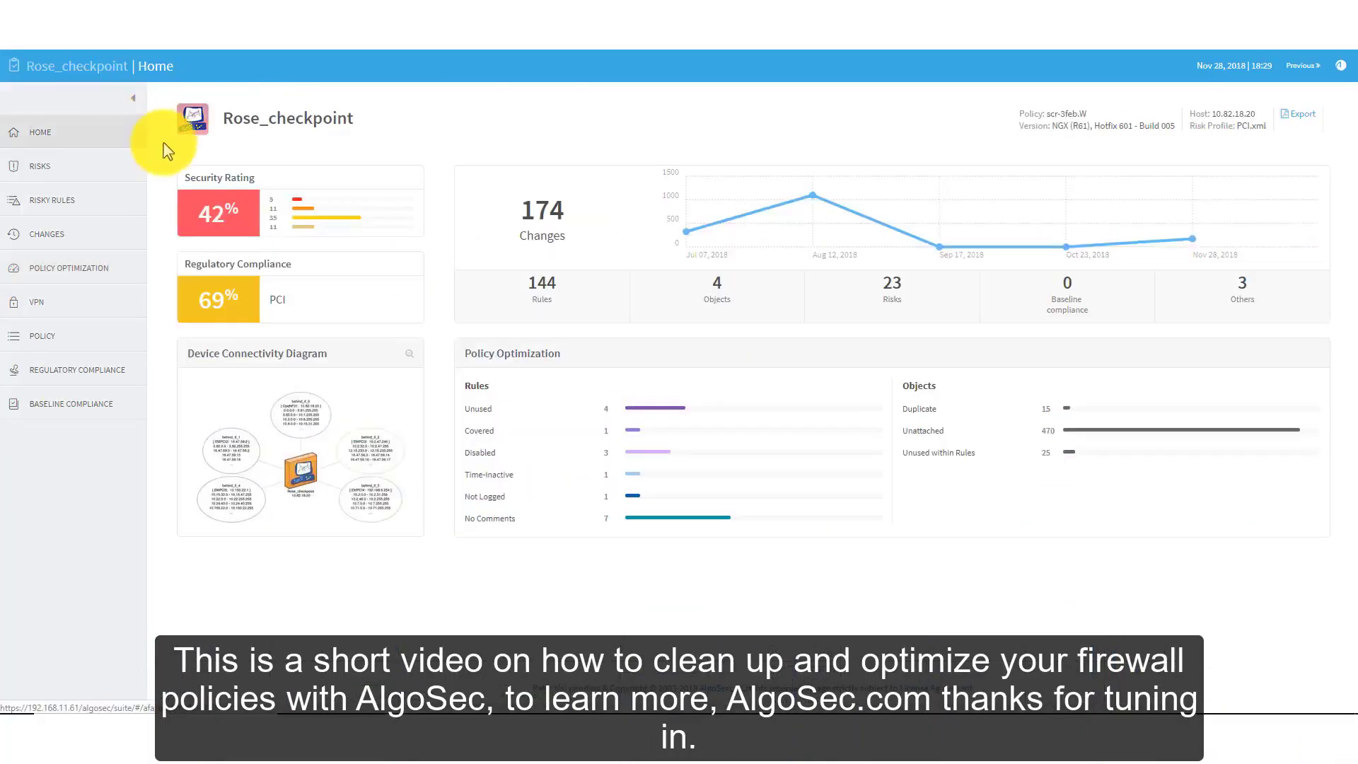